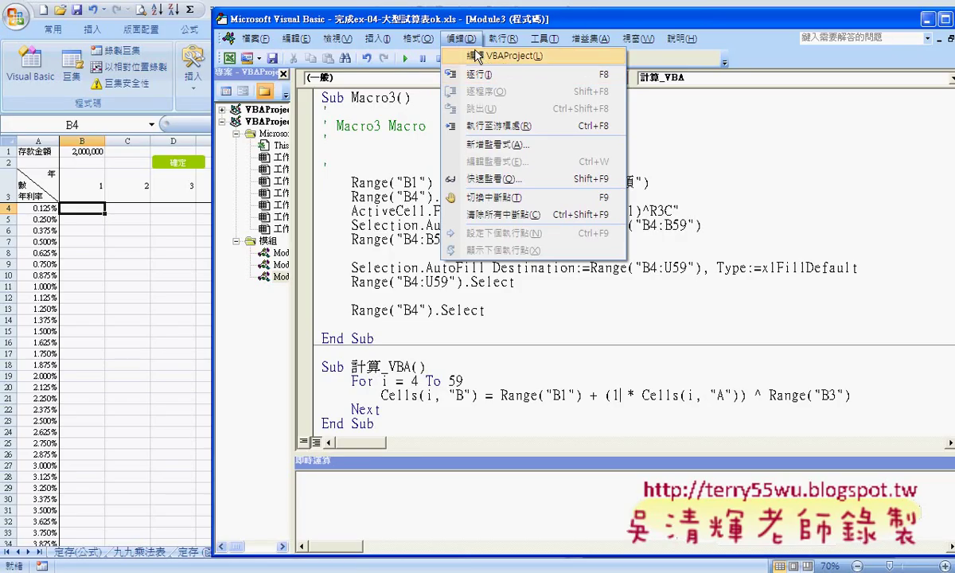
Step through 計算_VBA line by line until its first pass writes 2,000,000 into B4
{"action": "left_click", "coordinate": [379, 151]}
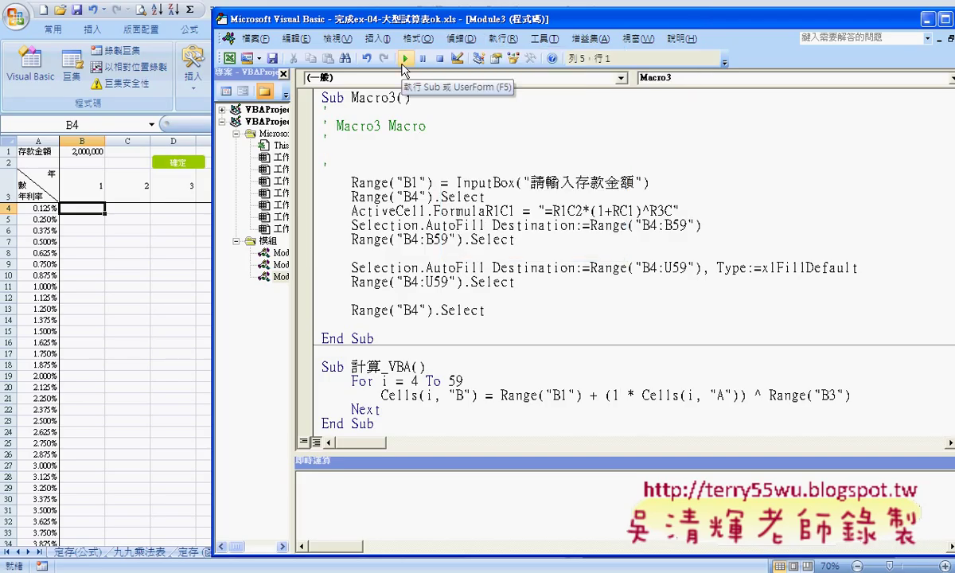
{"action": "left_click", "coordinate": [458, 379]}
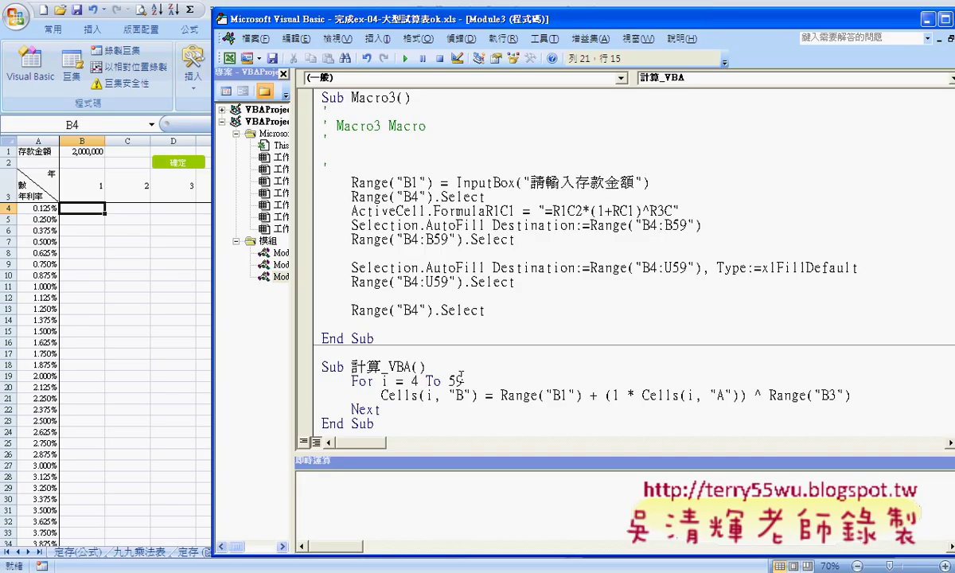
{"action": "key", "text": "F8"}
{"action": "key", "text": "F8"}
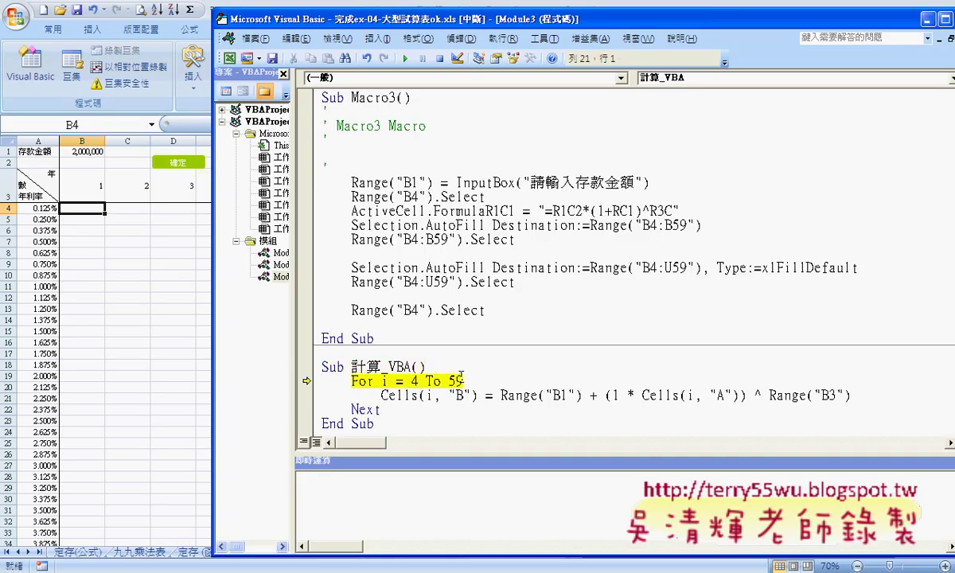
{"action": "key", "text": "F8"}
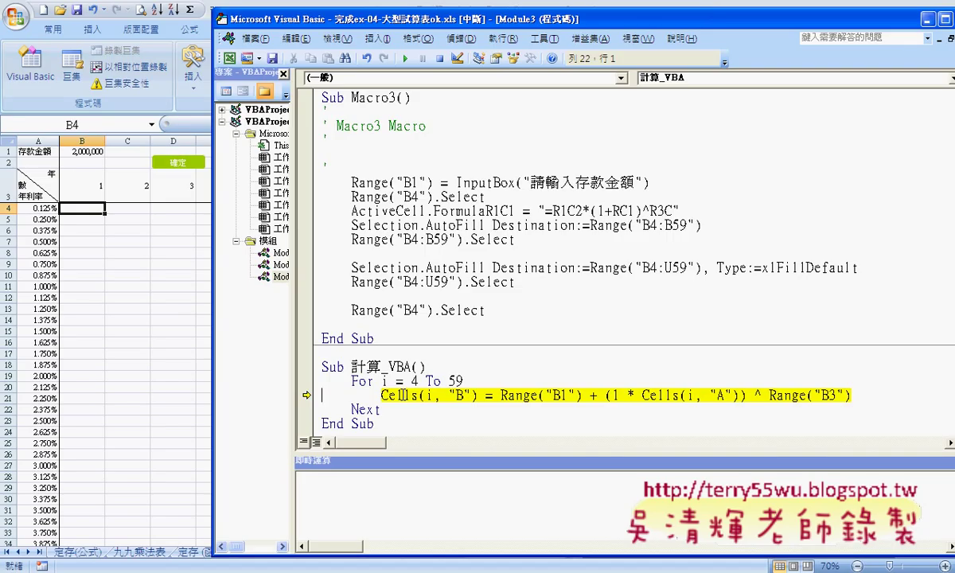
{"action": "key", "text": "F8"}
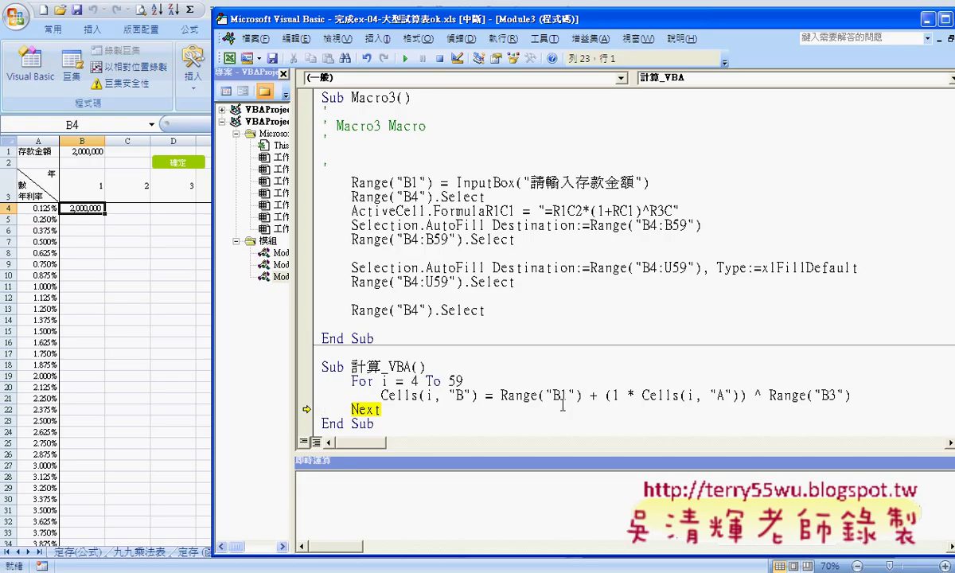
{"action": "mouse_move", "coordinate": [526, 395]}
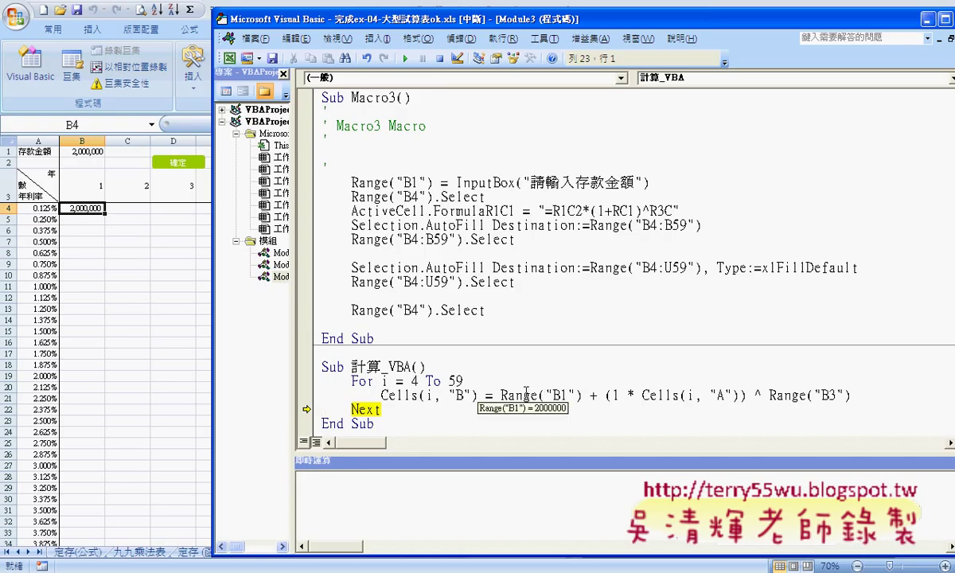
Fix the formula to Range("B1") * (1 + Cells(i, "A")) ^ Range("B3") and set it as the next line to run
{"action": "left_click_drag", "start_coordinate": [584, 395], "coordinate": [606, 396]}
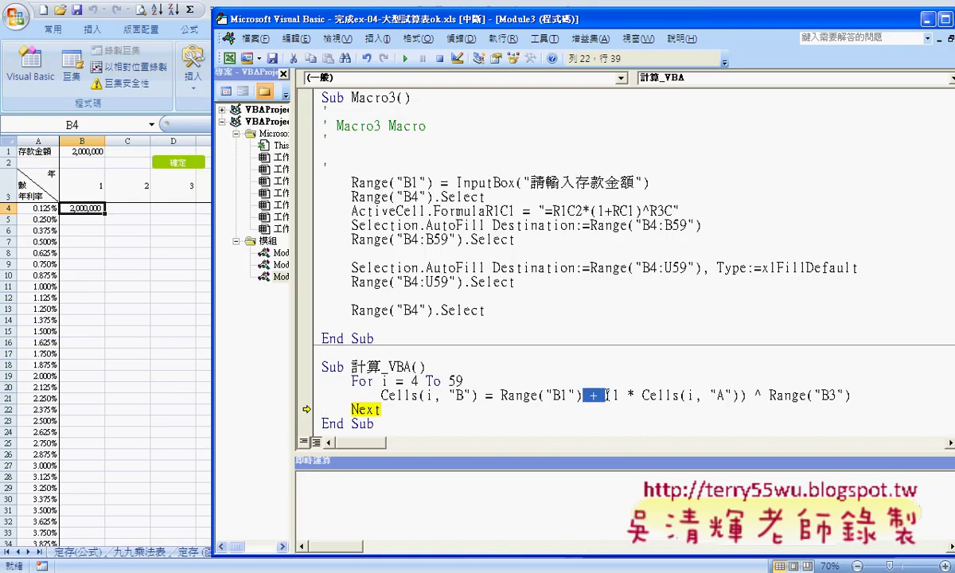
{"action": "type", "text": "*"}
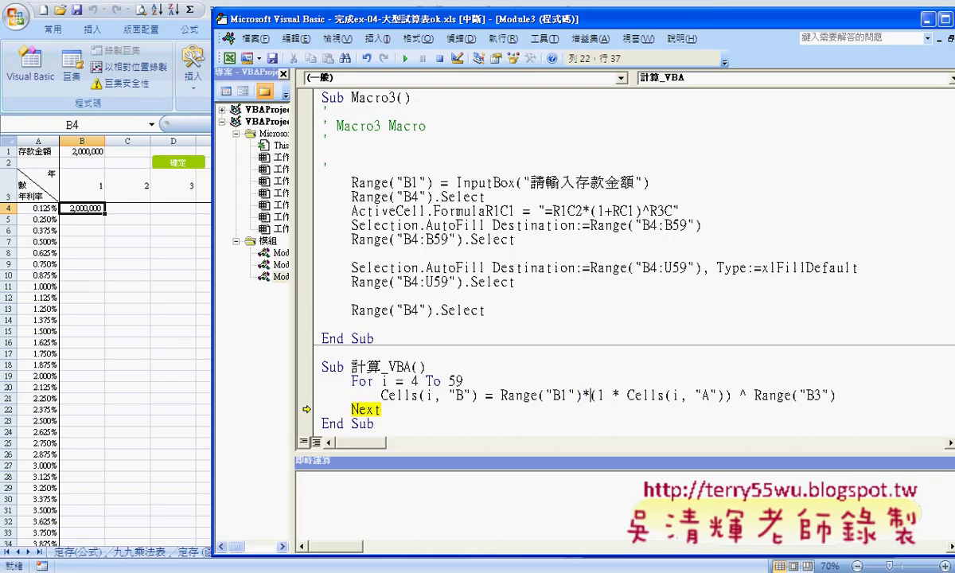
{"action": "key", "text": "Right"}
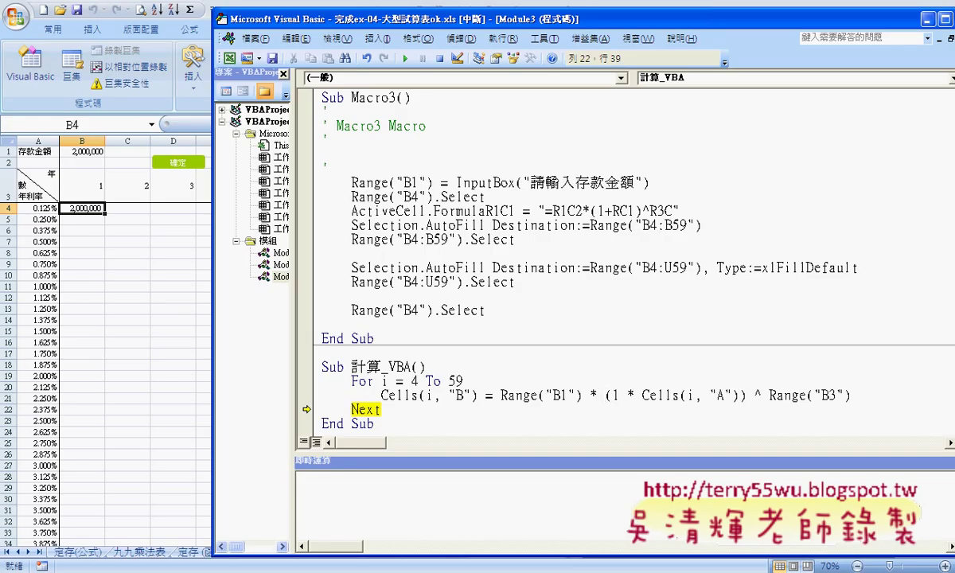
{"action": "key", "text": "Right"}
{"action": "key", "text": "Right"}
{"action": "key", "text": "Delete"}
{"action": "key", "text": "Delete"}
{"action": "type", "text": "+"}
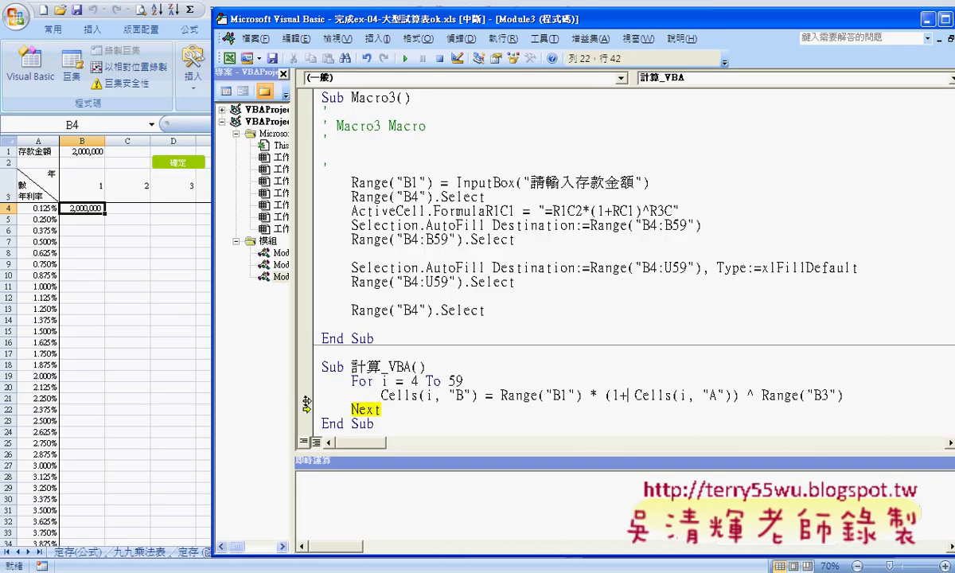
{"action": "left_click_drag", "start_coordinate": [306, 409], "coordinate": [310, 396]}
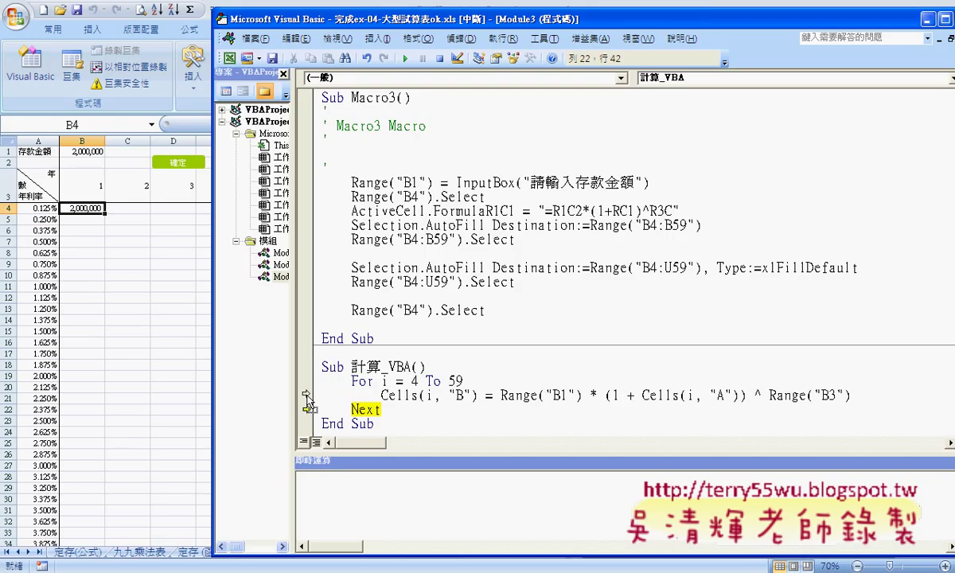
{"action": "left_click_drag", "start_coordinate": [308, 401], "coordinate": [307, 395]}
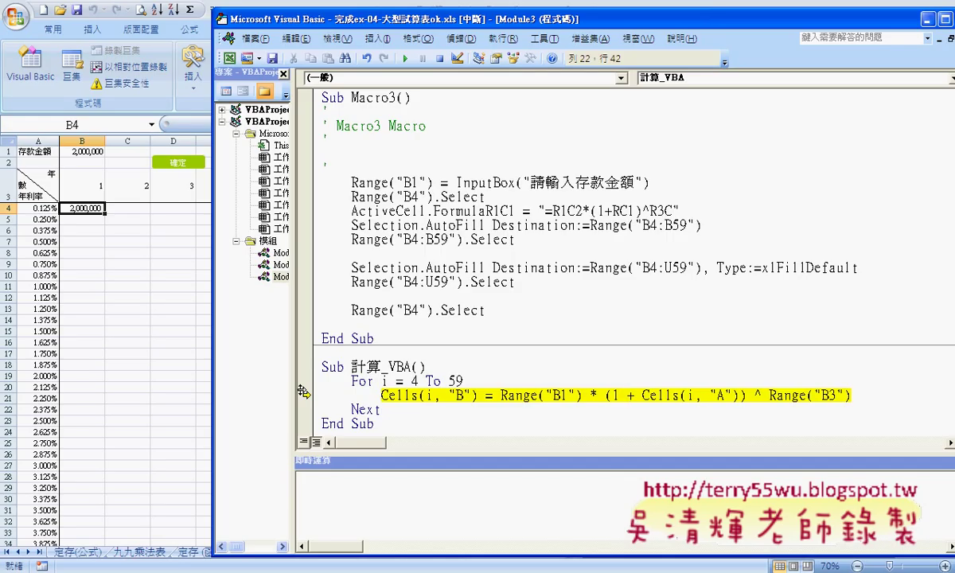
Run the corrected line so B4 shows 2,002,500, then loop back with i at 5
{"action": "key", "text": "F8"}
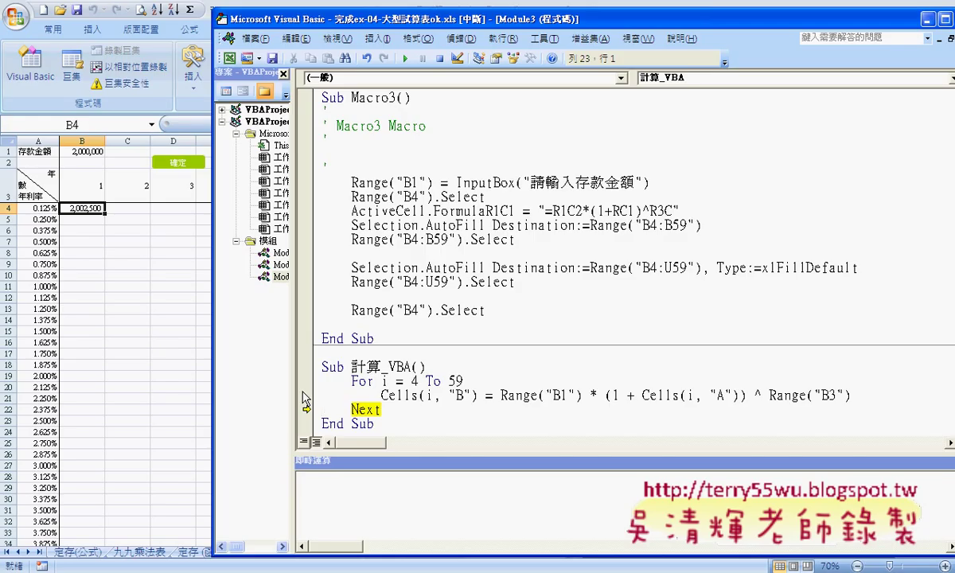
{"action": "key", "text": "F8"}
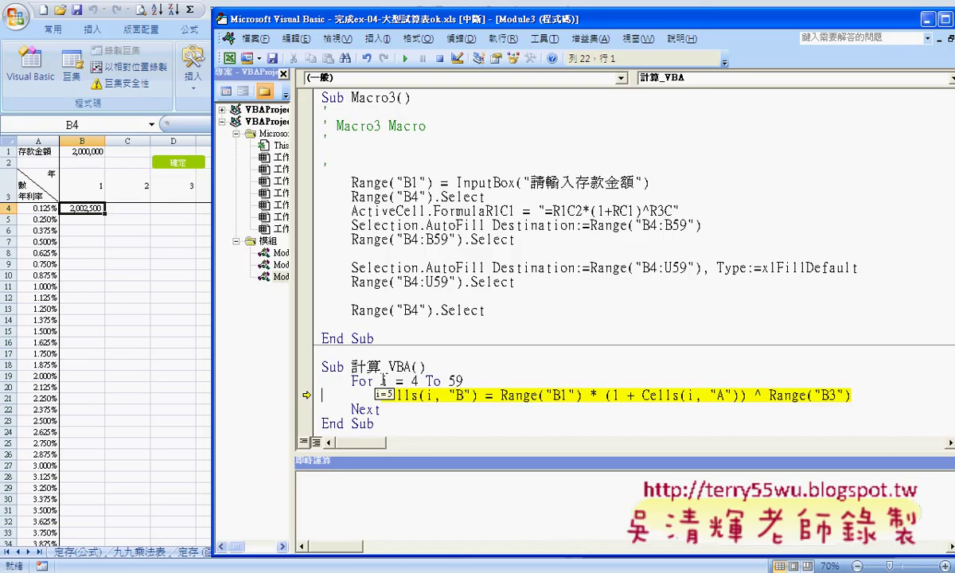
Step a few more rows, then continue the macro to fill column B from 2,002,500 down
{"action": "key", "text": "F8"}
{"action": "key", "text": "F8"}
{"action": "key", "text": "F8"}
{"action": "key", "text": "F8"}
{"action": "key", "text": "F8"}
{"action": "key", "text": "F8"}
{"action": "key", "text": "F8"}
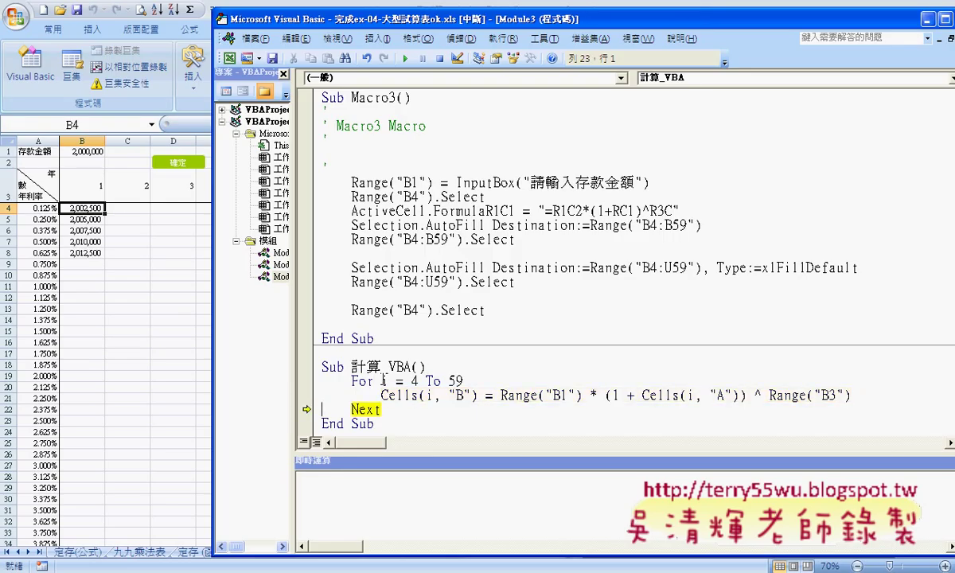
{"action": "key", "text": "F8"}
{"action": "key", "text": "F8"}
{"action": "key", "text": "F8"}
{"action": "key", "text": "F8"}
{"action": "key", "text": "F8"}
{"action": "key", "text": "F8"}
{"action": "key", "text": "F8"}
{"action": "key", "text": "F8"}
{"action": "key", "text": "F8"}
{"action": "key", "text": "F8"}
{"action": "key", "text": "F8"}
{"action": "key", "text": "F8"}
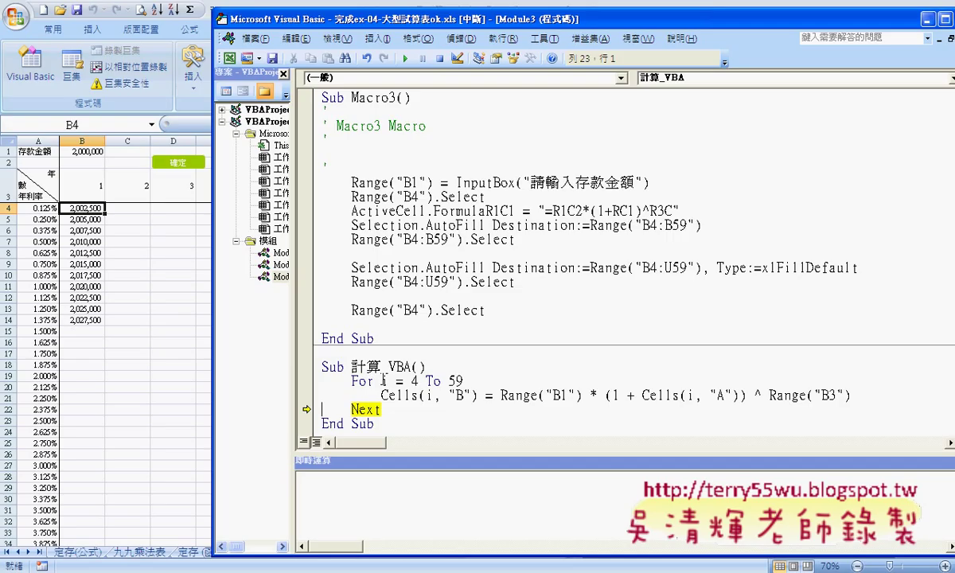
{"action": "key", "text": "F8"}
{"action": "key", "text": "F8"}
{"action": "key", "text": "F8"}
{"action": "key", "text": "F8"}
{"action": "key", "text": "F8"}
{"action": "key", "text": "F8"}
{"action": "key", "text": "F8"}
{"action": "key", "text": "F8"}
{"action": "key", "text": "F8"}
{"action": "key", "text": "F8"}
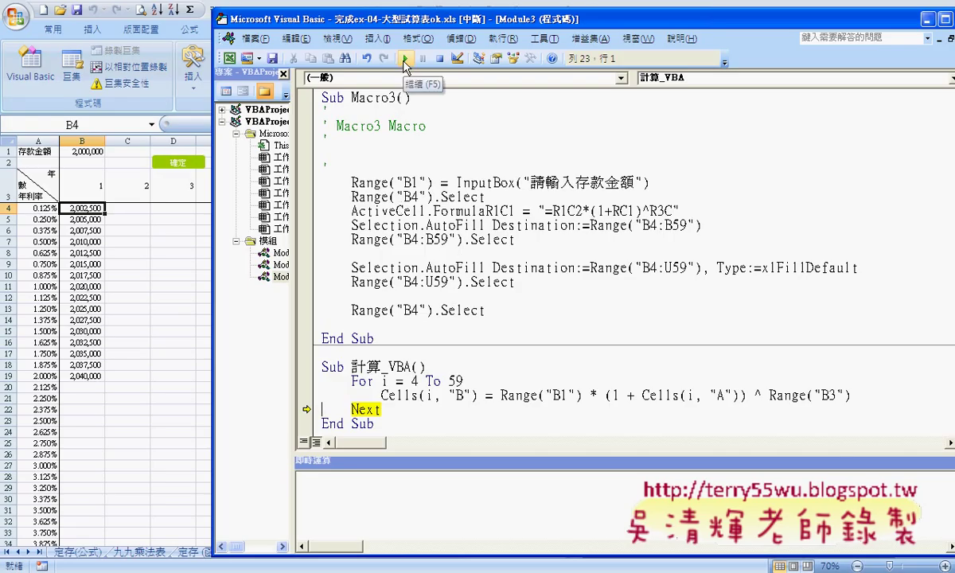
{"action": "left_click", "coordinate": [406, 59]}
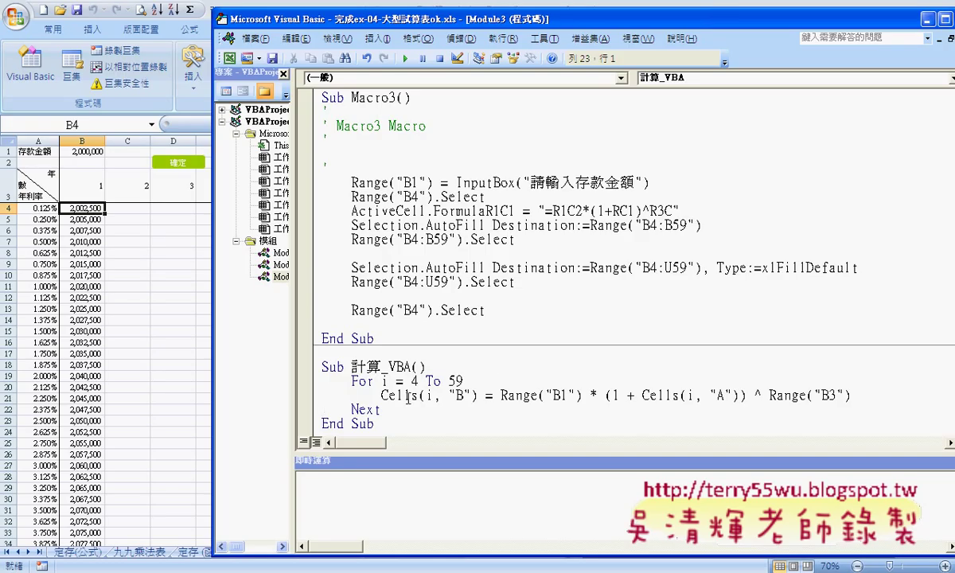
Select and deselect the 計算_VBA code, then switch to the Google Drive browser window
{"action": "left_click_drag", "start_coordinate": [374, 423], "coordinate": [299, 366]}
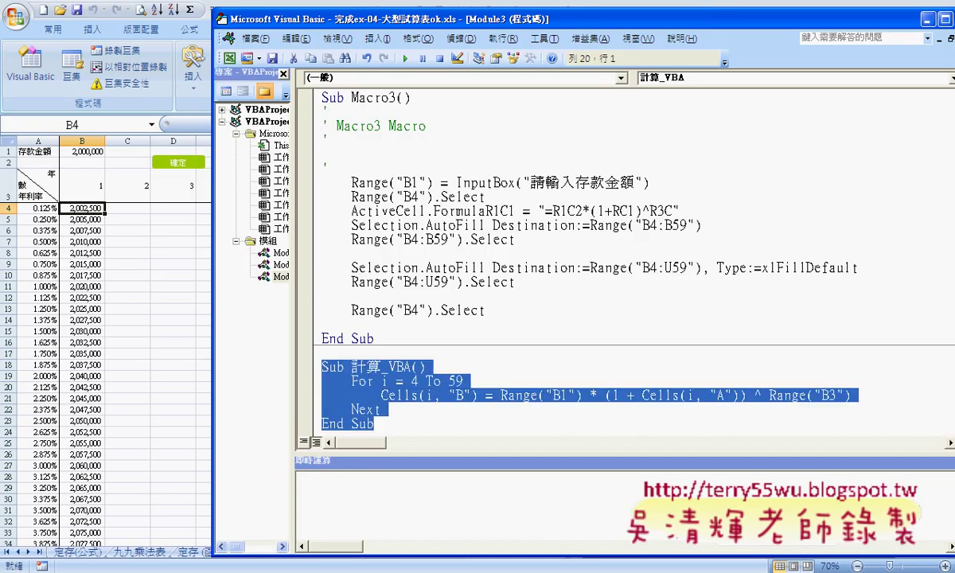
{"action": "left_click", "coordinate": [413, 352]}
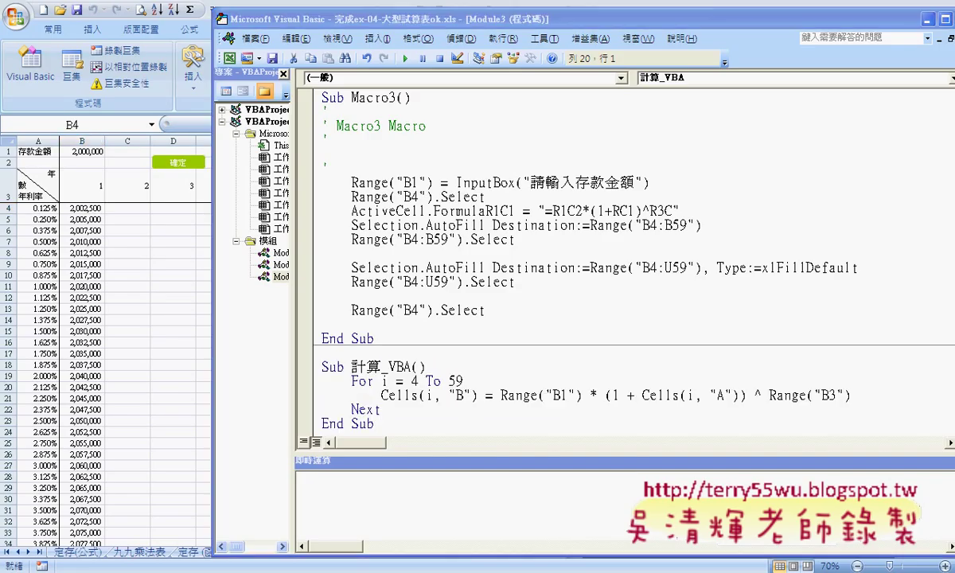
{"action": "key", "text": "alt+Tab"}
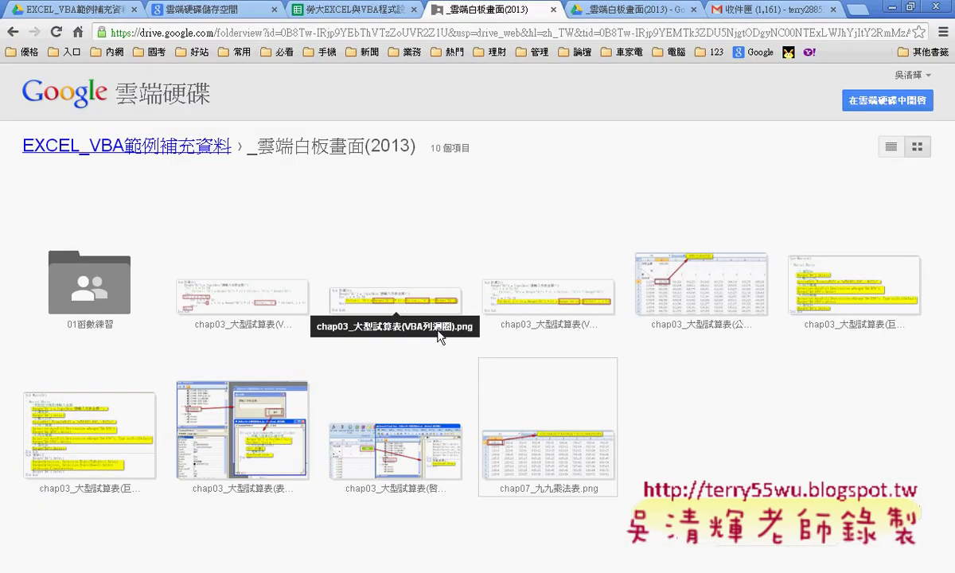
Preview the chap03_大型試算表(VBA列迴圈).png screenshot showing the 計算2 loop code
{"action": "left_click", "coordinate": [413, 321]}
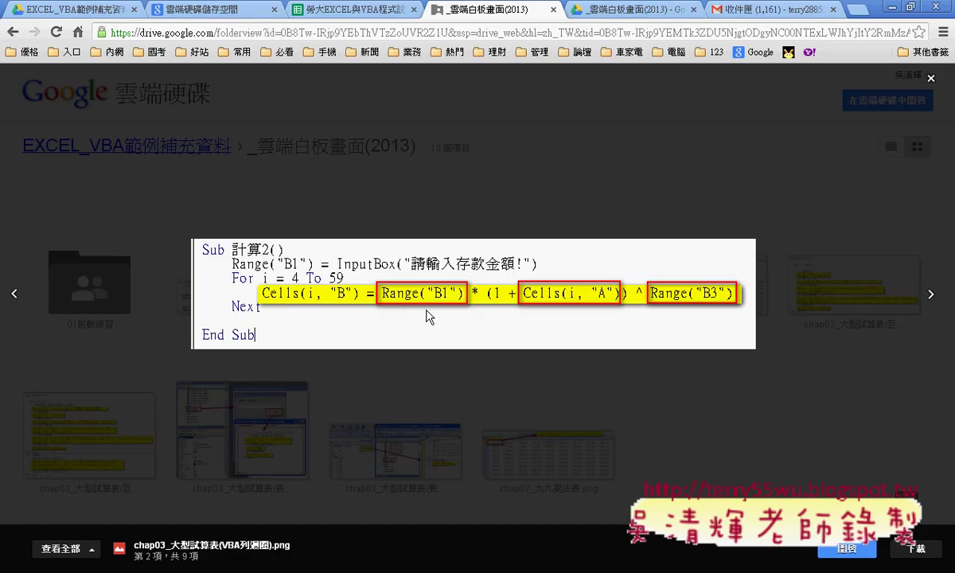